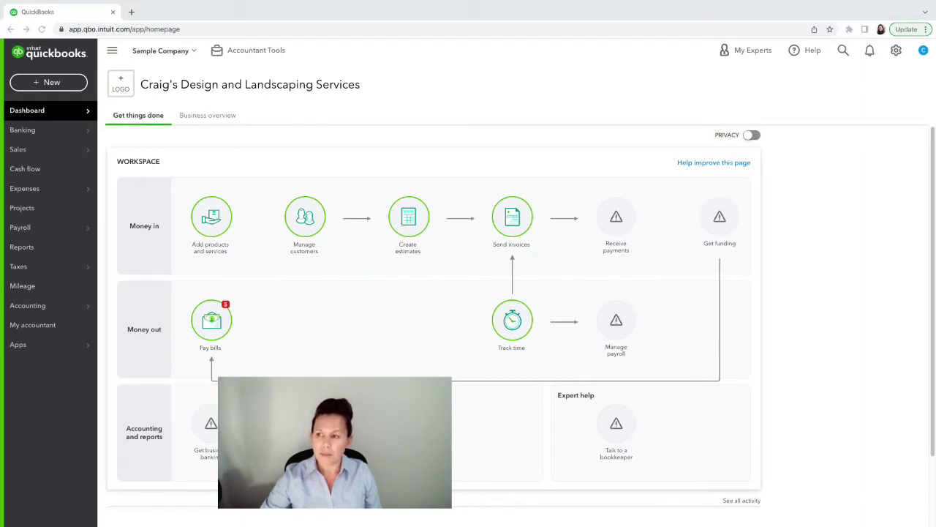
pyautogui.click(896, 50)
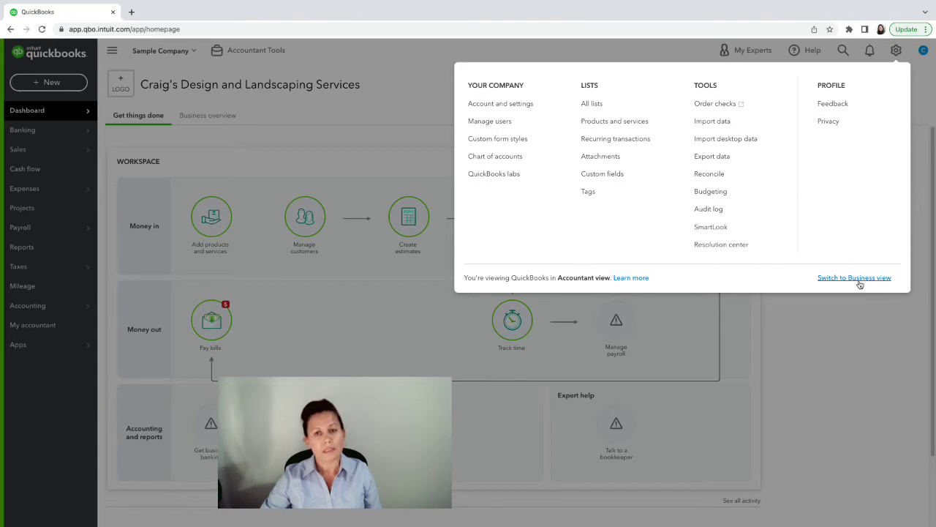
pyautogui.click(846, 335)
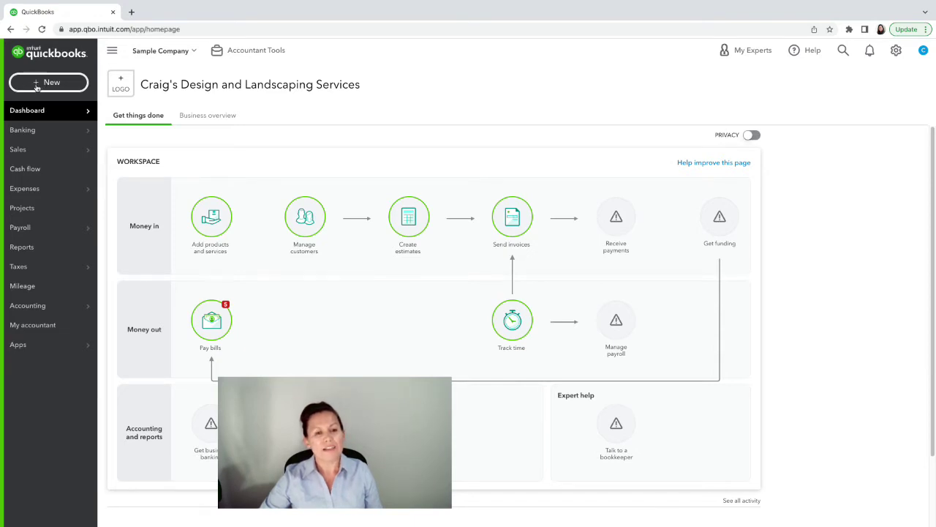
# - Start a new sales receipt for the customer Bill's Windsurf Shop
pyautogui.click(36, 86)
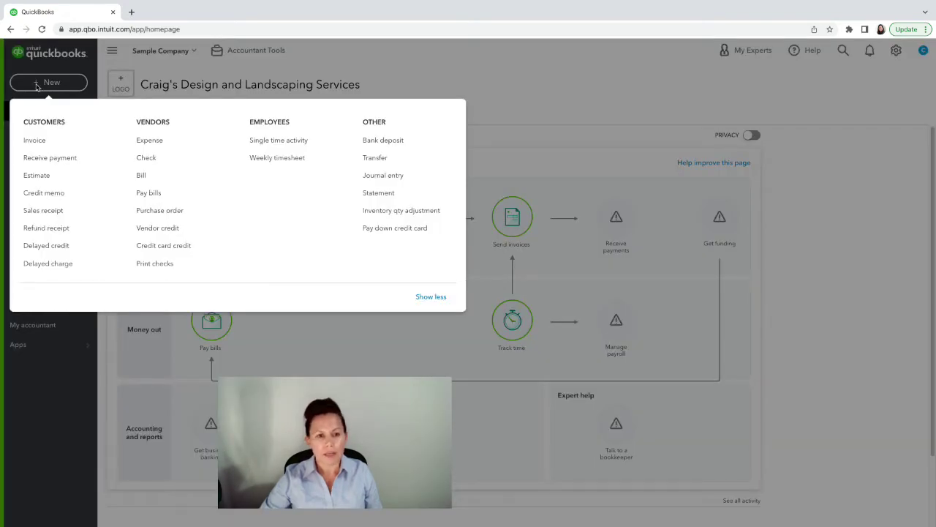
pyautogui.click(48, 212)
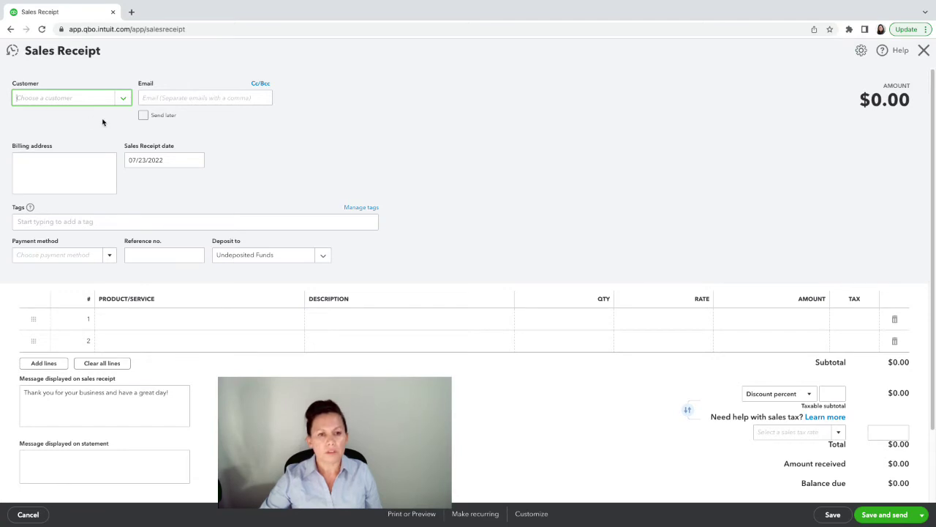
pyautogui.click(123, 101)
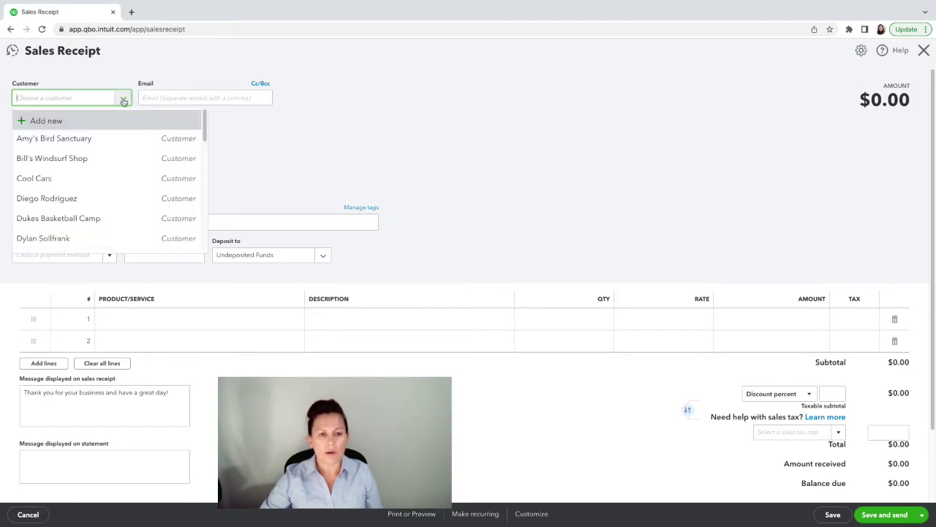
pyautogui.click(77, 158)
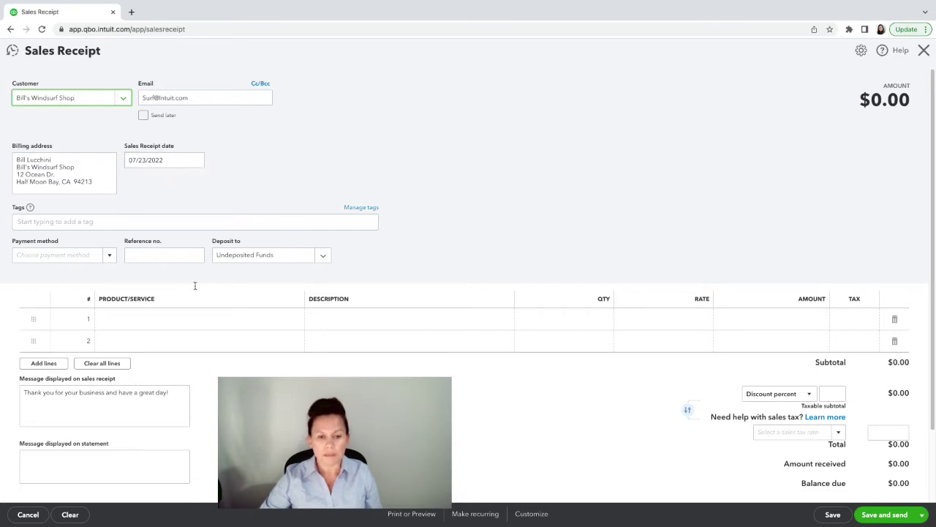
# - Add the Design service as the first line item of the sales receipt
pyautogui.click(152, 325)
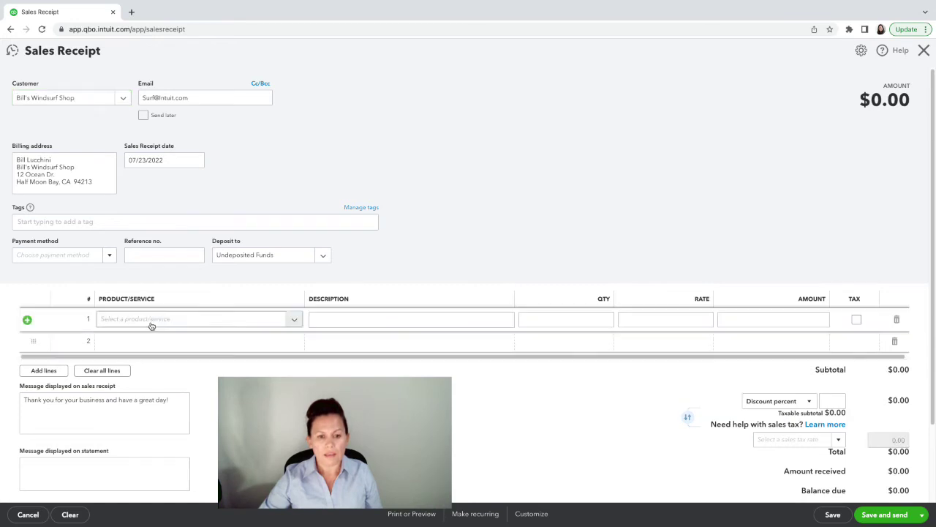
pyautogui.click(293, 320)
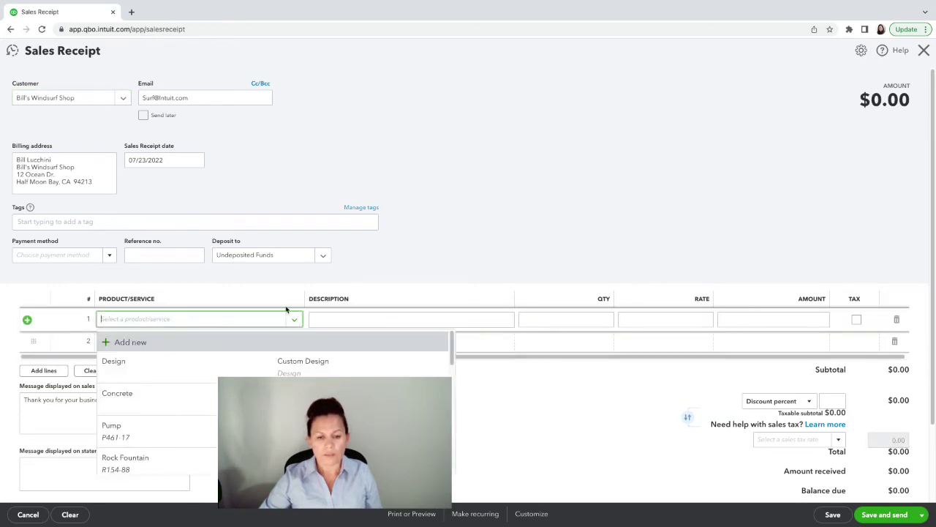
pyautogui.click(174, 365)
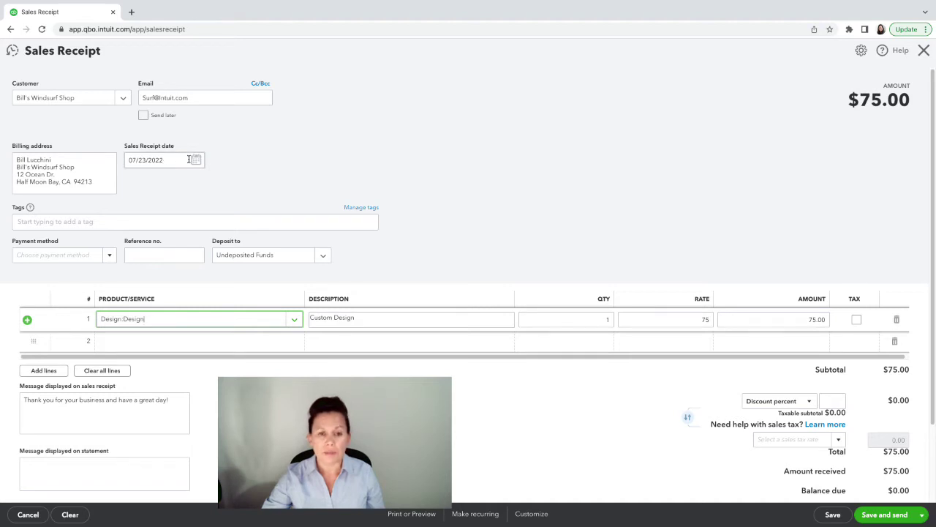
# - Review the completed sales receipt, then save it and email it to the customer
pyautogui.scroll(-2, 451, 243)
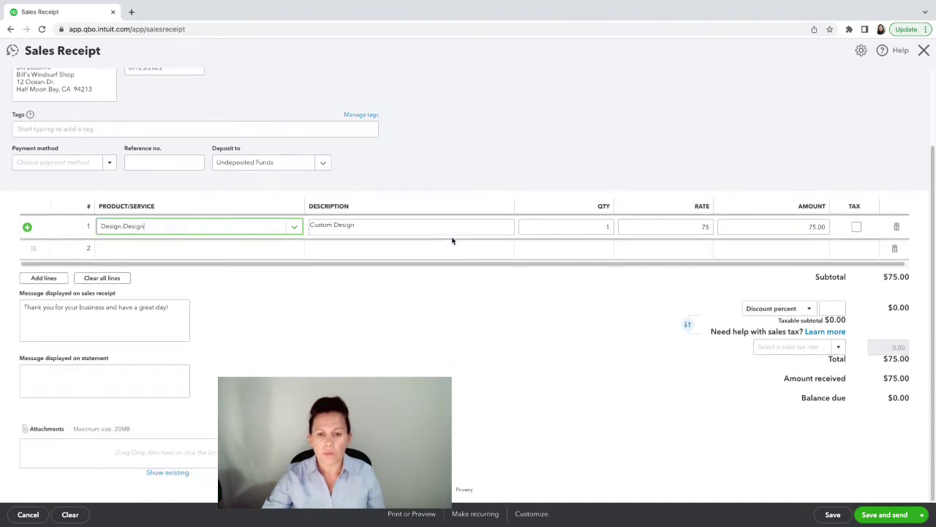
pyautogui.scroll(2, 451, 240)
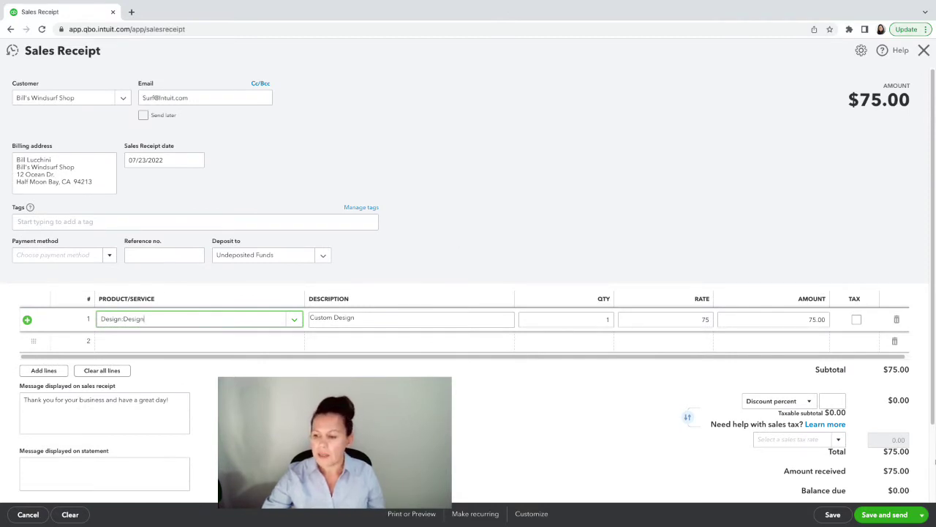
pyautogui.click(891, 516)
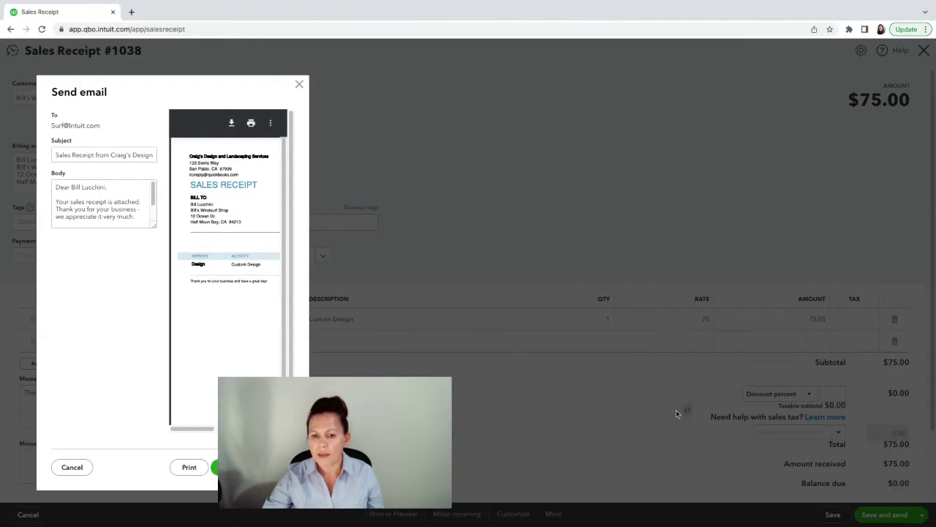
pyautogui.click(214, 467)
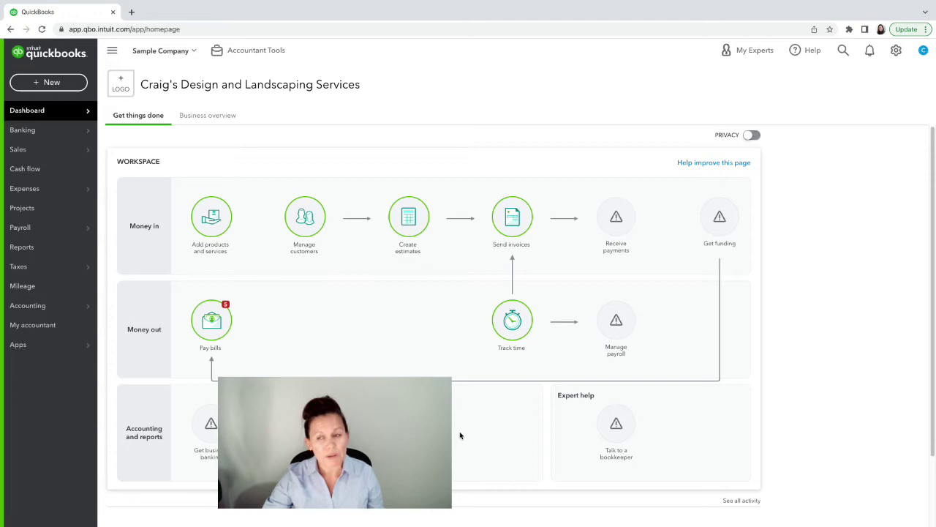
# - Start another blank sales receipt and check which optional fields its form settings offer
pyautogui.click(33, 86)
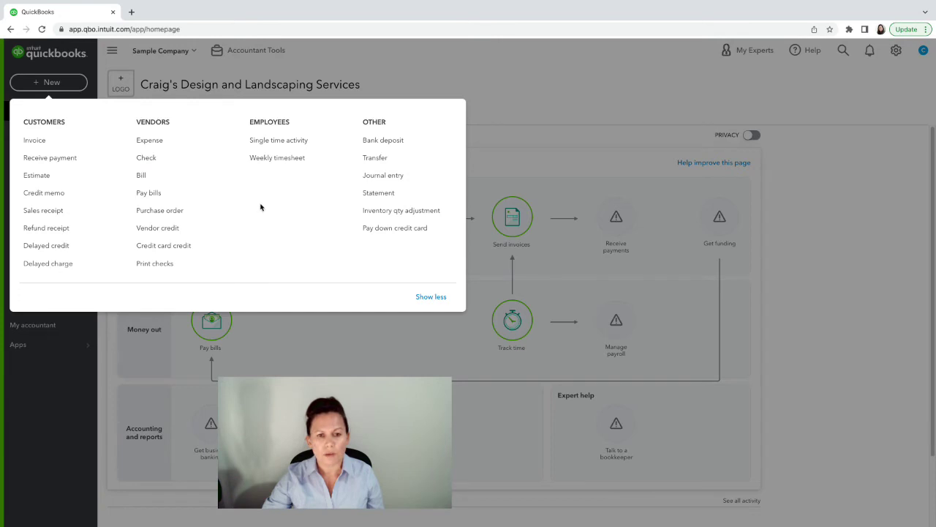
pyautogui.click(58, 209)
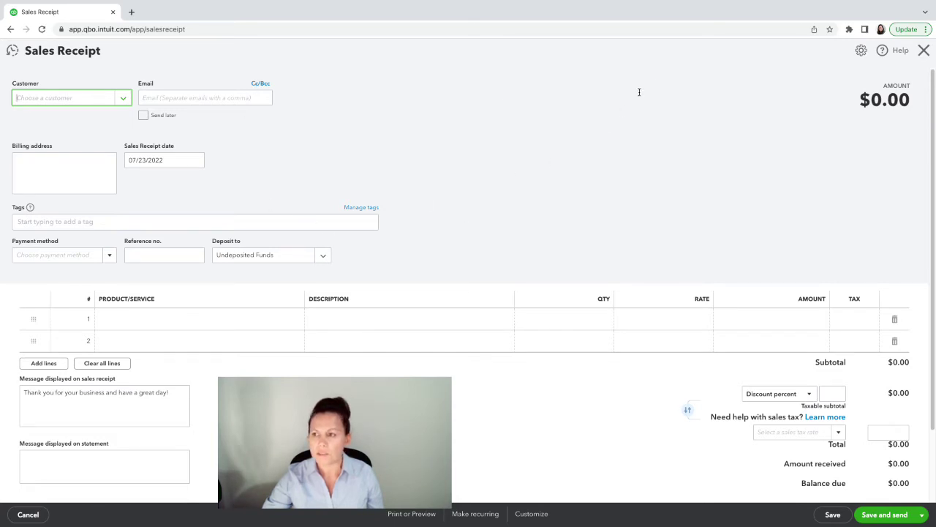
pyautogui.click(863, 51)
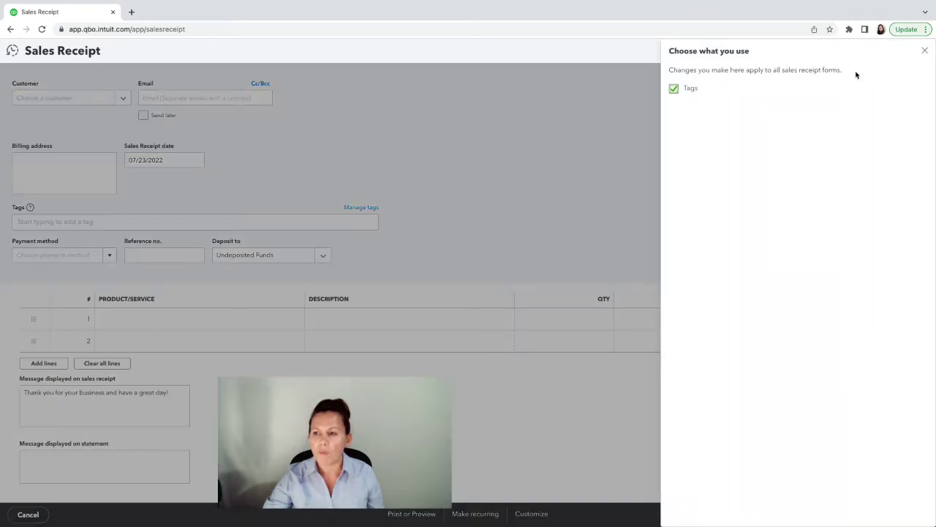
pyautogui.click(926, 52)
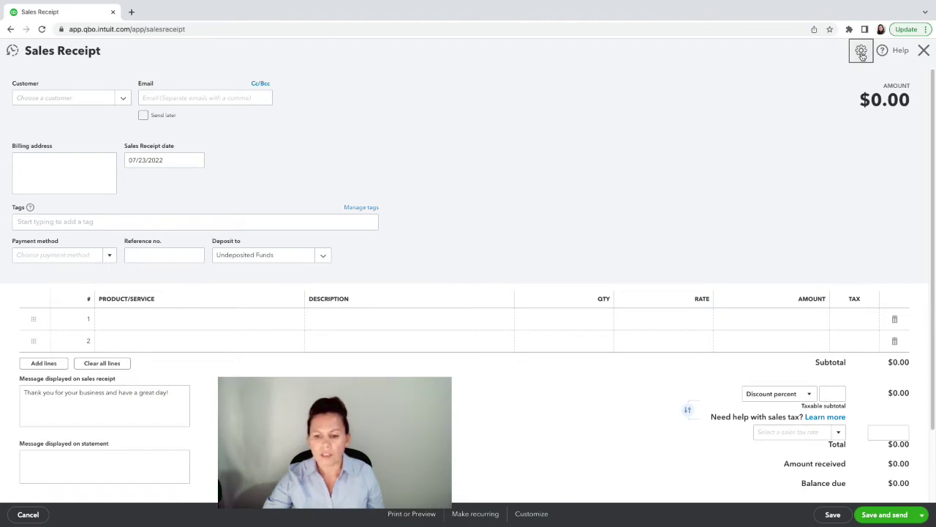
# - Create a new sales receipt style, view its logo option, save the style and close the blank receipt
pyautogui.click(531, 514)
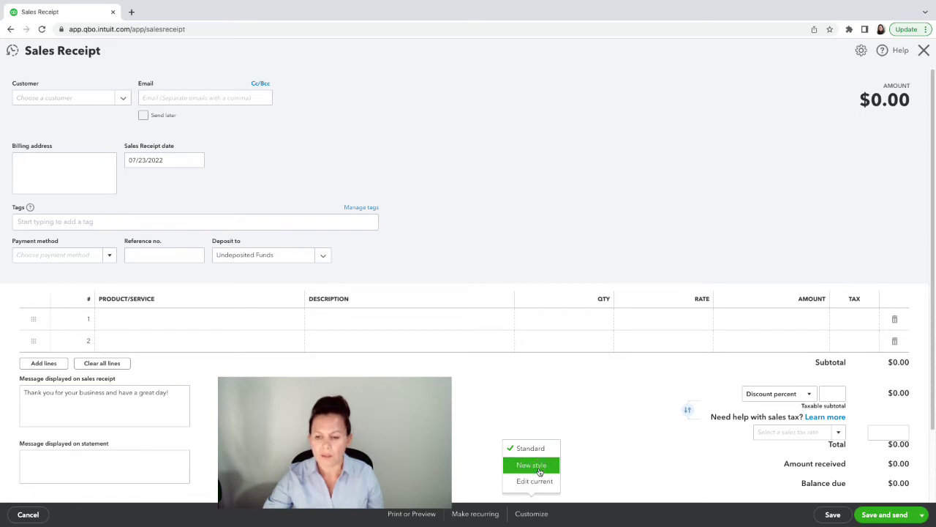
pyautogui.click(539, 471)
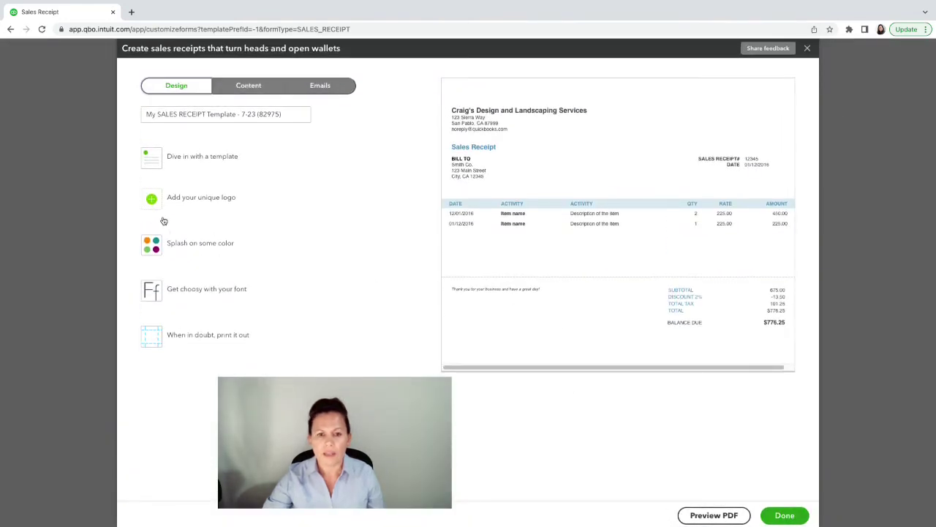
pyautogui.click(210, 200)
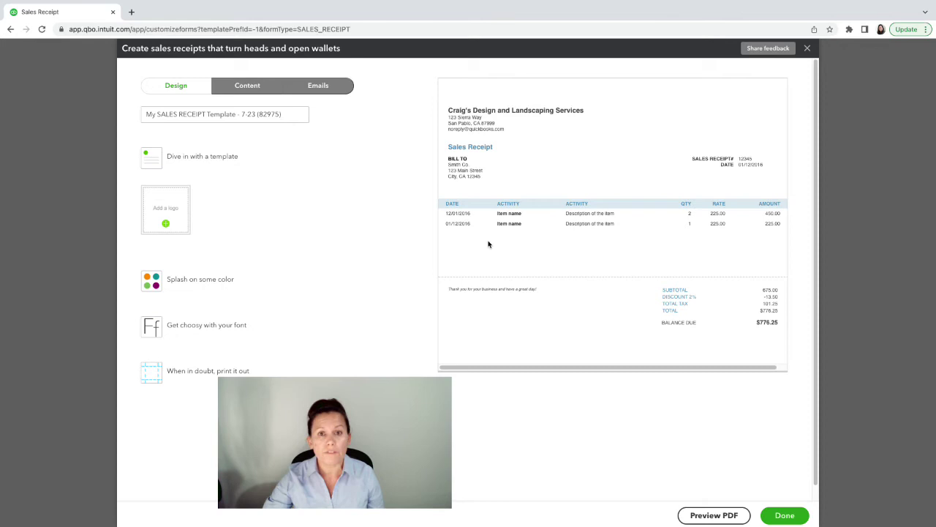
pyautogui.click(806, 48)
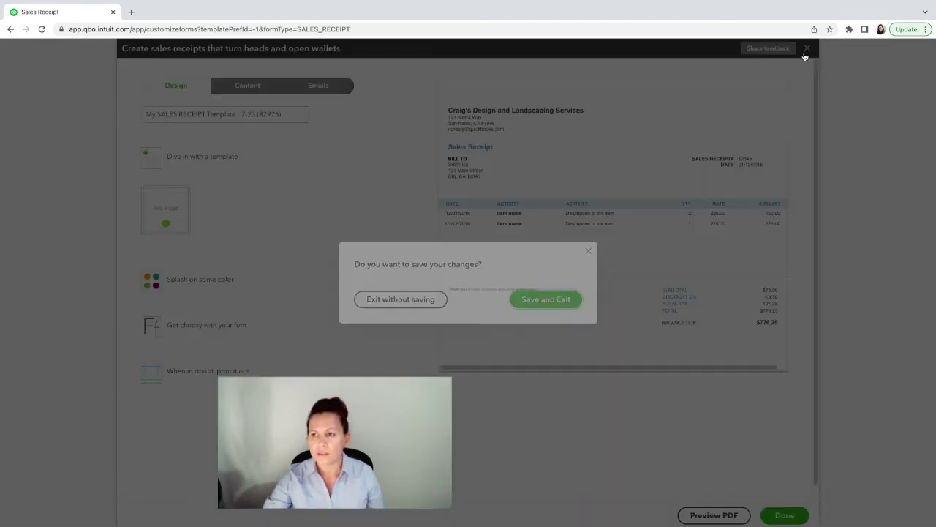
pyautogui.click(561, 302)
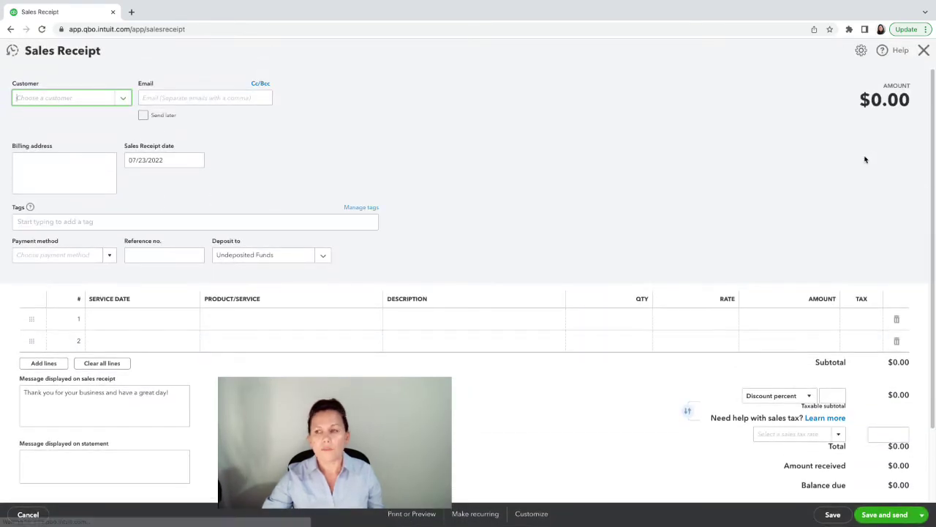
pyautogui.click(925, 50)
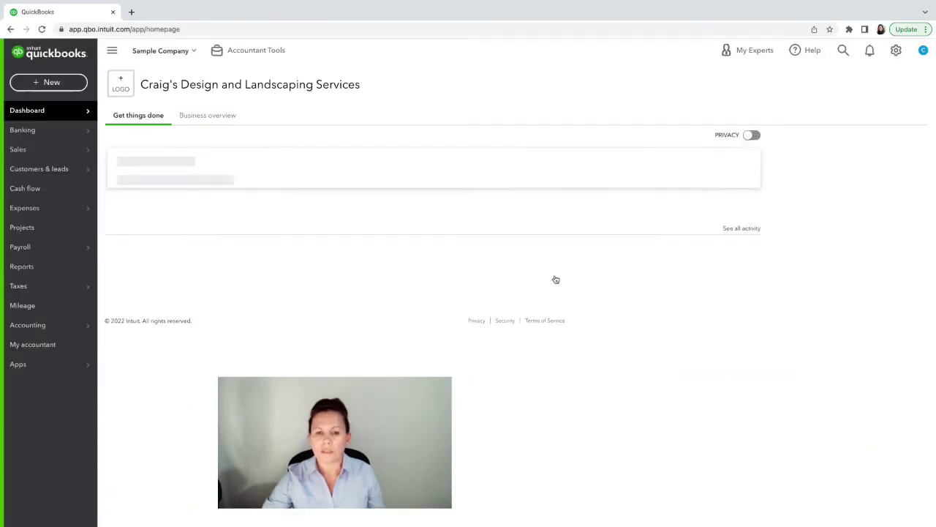
pyautogui.hotkey('ctrl', 'alt', 'Left')
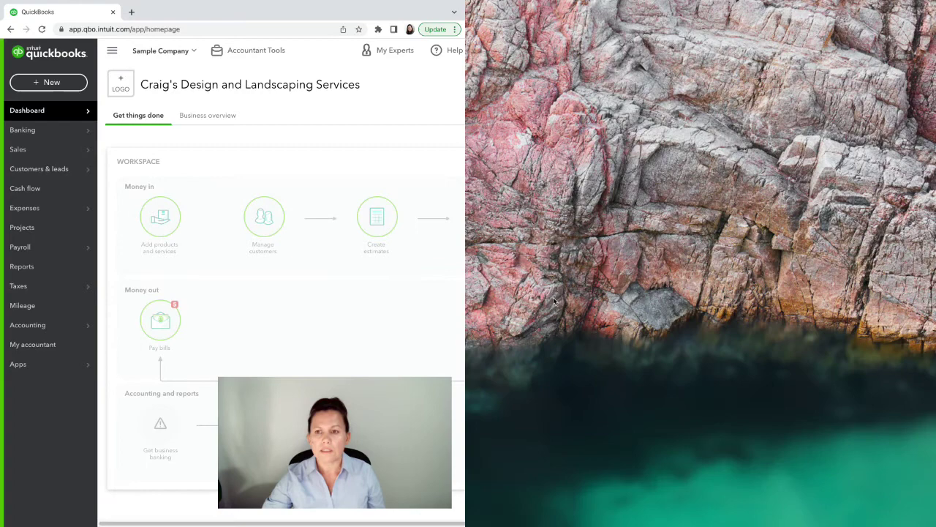
pyautogui.hotkey('ctrl', 'alt', 'Return')
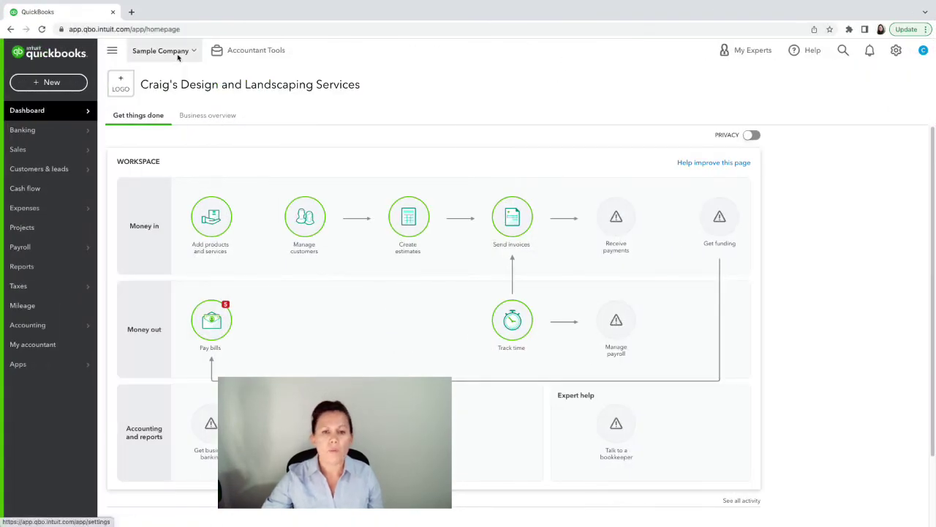
# - Start a bank deposit and create a Cash on hand bank account as the account to deposit into
pyautogui.click(36, 84)
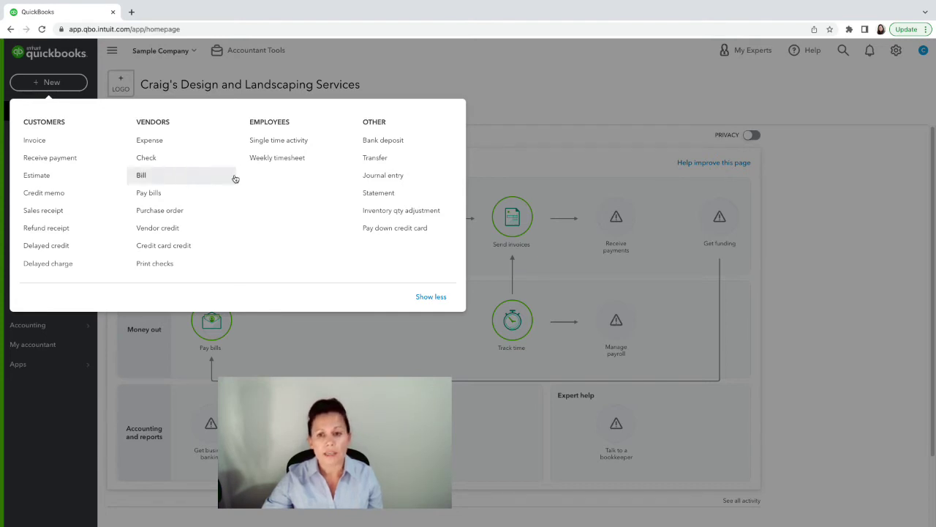
pyautogui.click(404, 147)
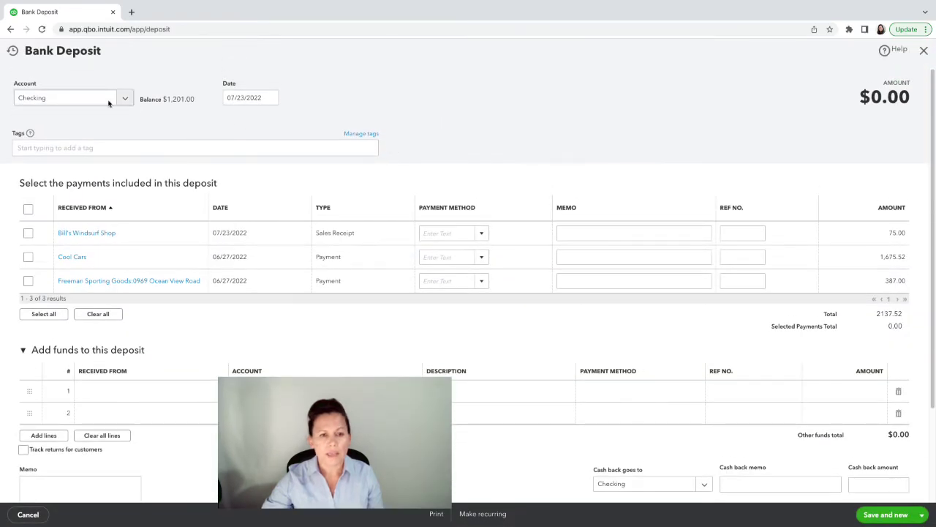
pyautogui.click(123, 100)
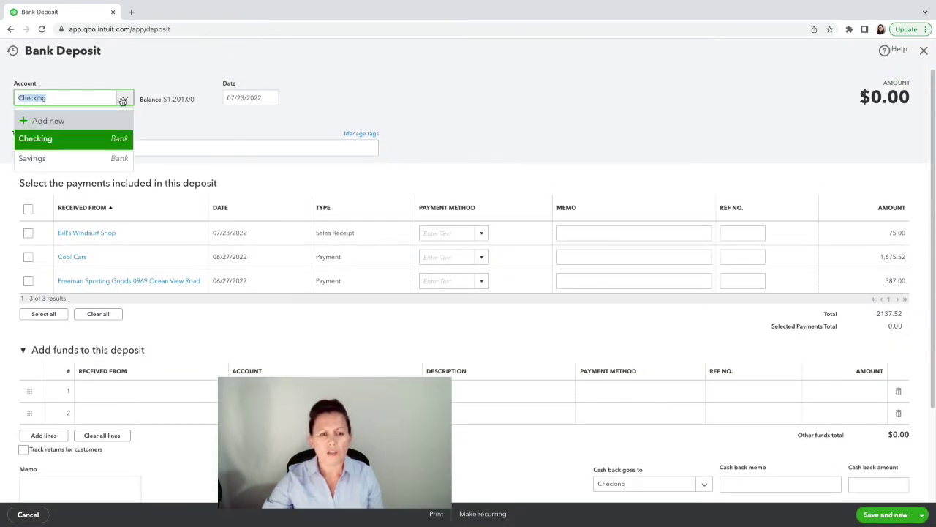
pyautogui.click(58, 127)
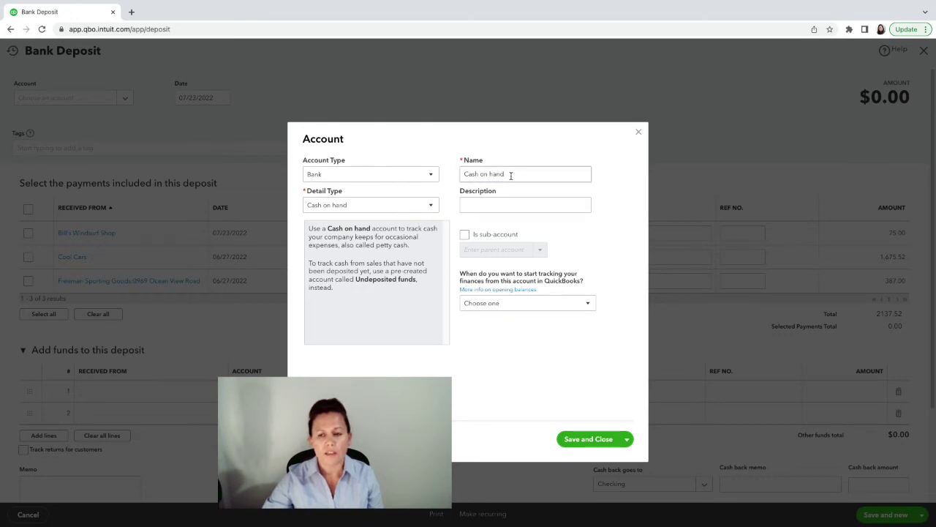
pyautogui.click(590, 441)
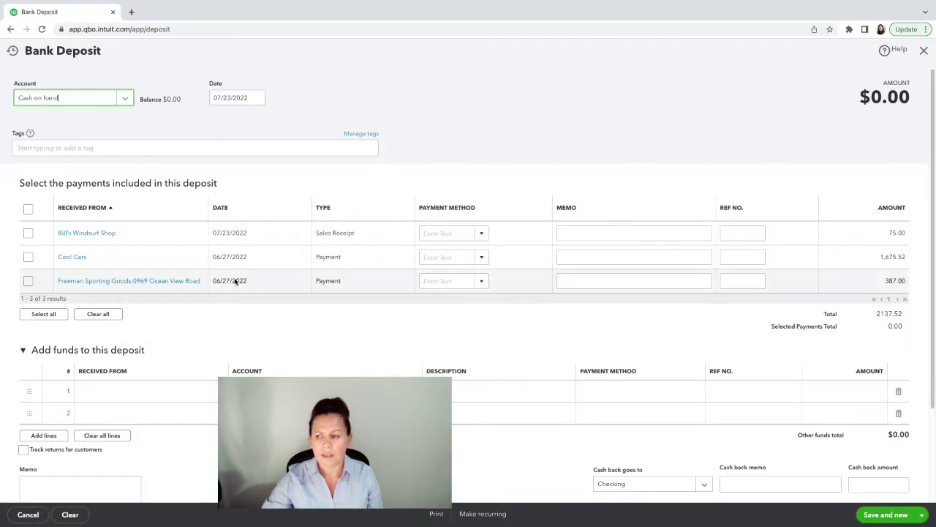
# - Include the Bill's Windsurf Shop sales receipt payment in the deposit, then save and close it
pyautogui.click(28, 234)
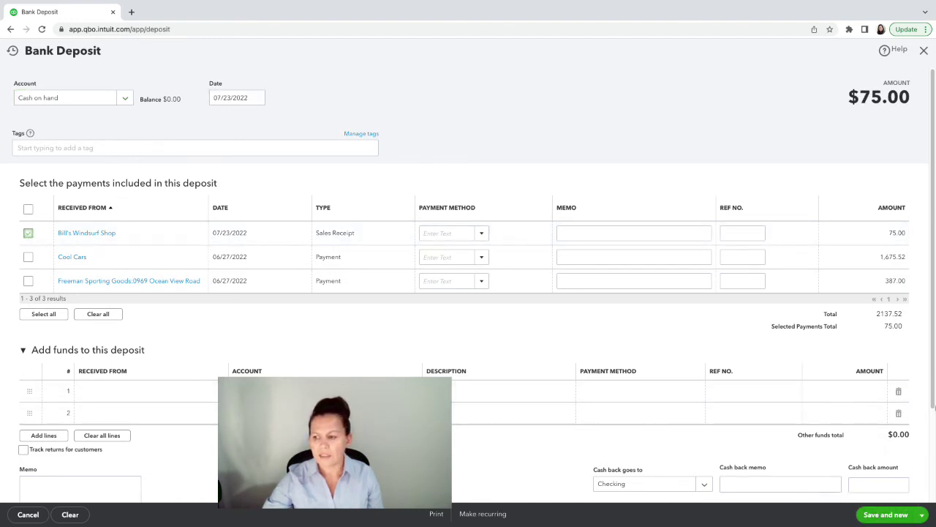
pyautogui.moveTo(933, 406)
pyautogui.mouseDown()
pyautogui.moveTo(929, 497)
pyautogui.moveTo(929, 417)
pyautogui.mouseUp()
pyautogui.click(922, 515)
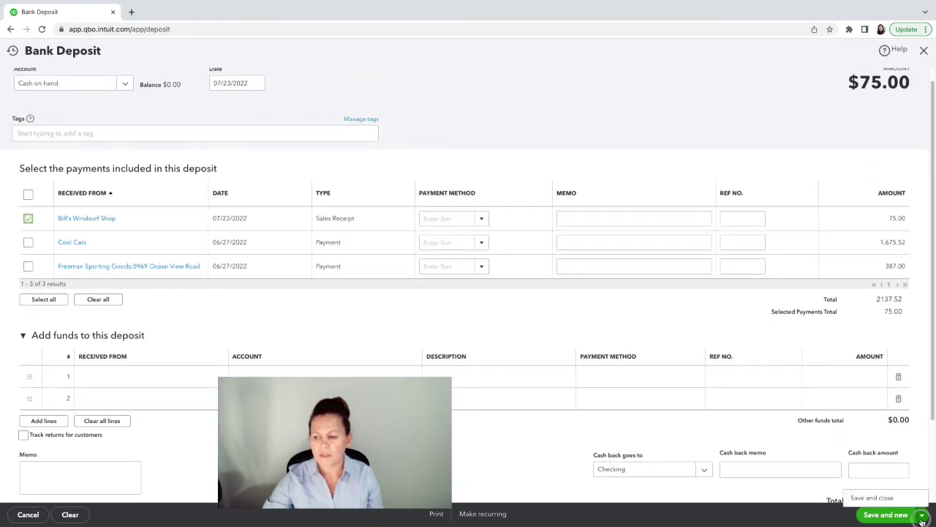
pyautogui.click(887, 503)
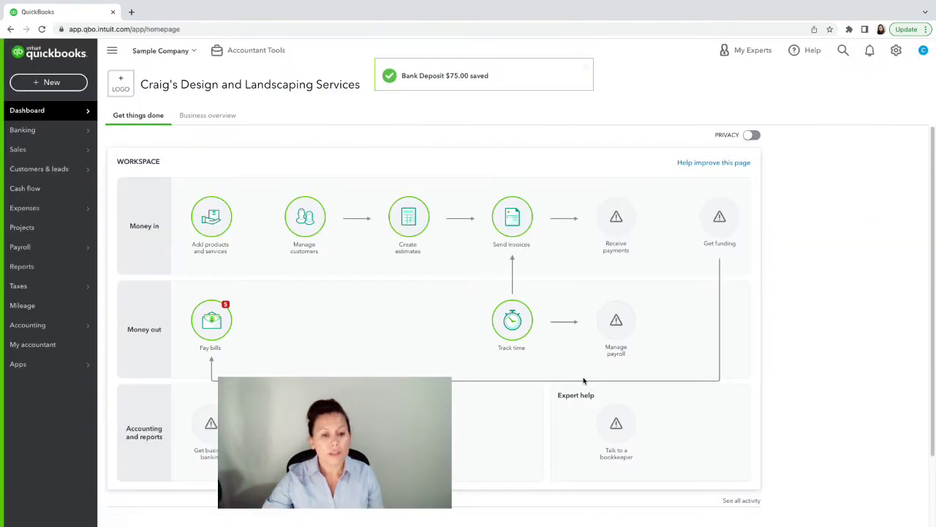
# - Open the chart of accounts and view the Cash on hand account's register, dismissing the introductory register tip
pyautogui.moveTo(36, 327)
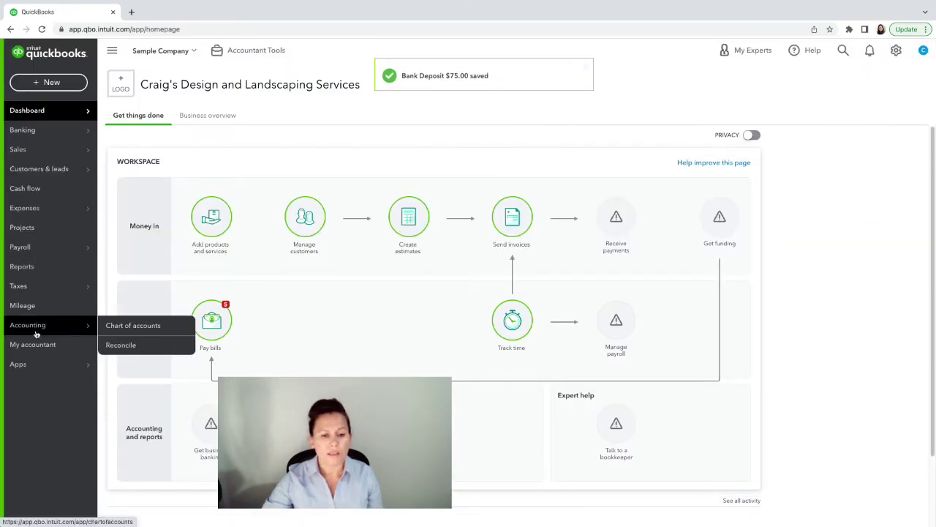
pyautogui.click(134, 330)
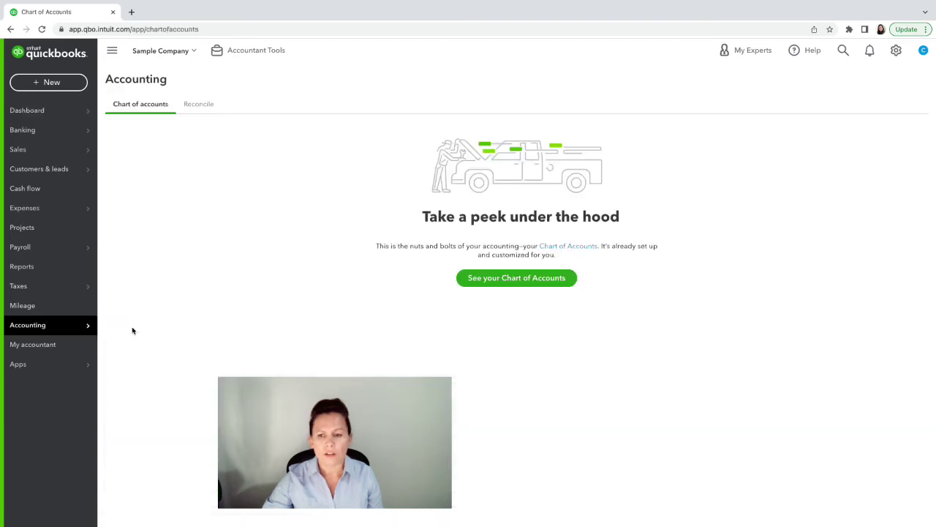
pyautogui.click(483, 280)
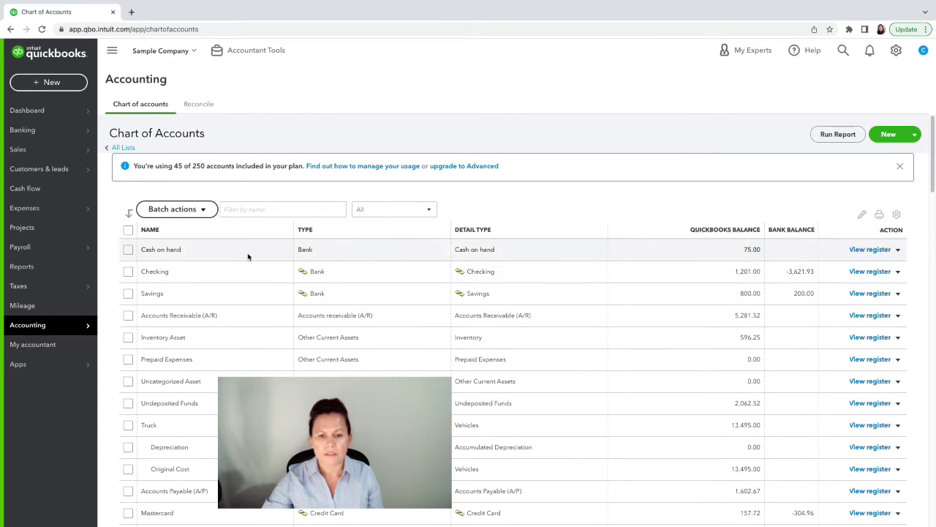
pyautogui.click(870, 249)
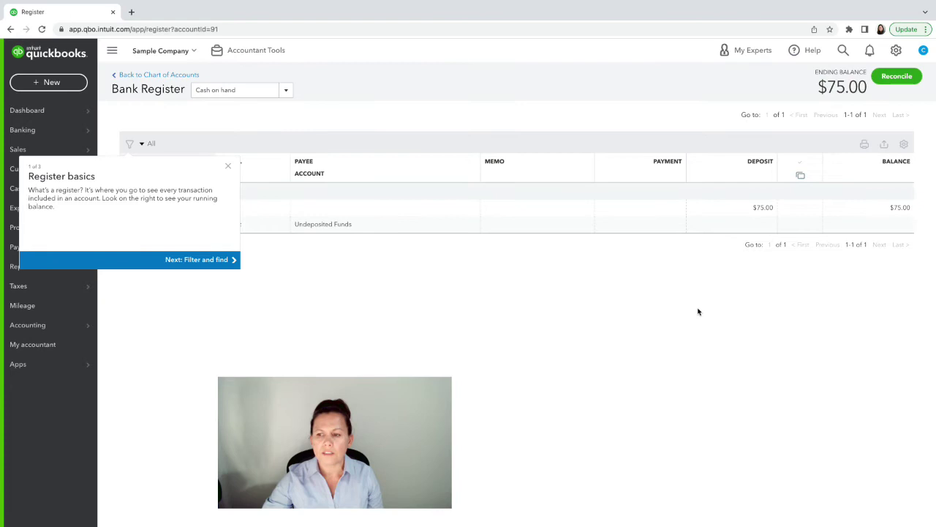
pyautogui.click(226, 167)
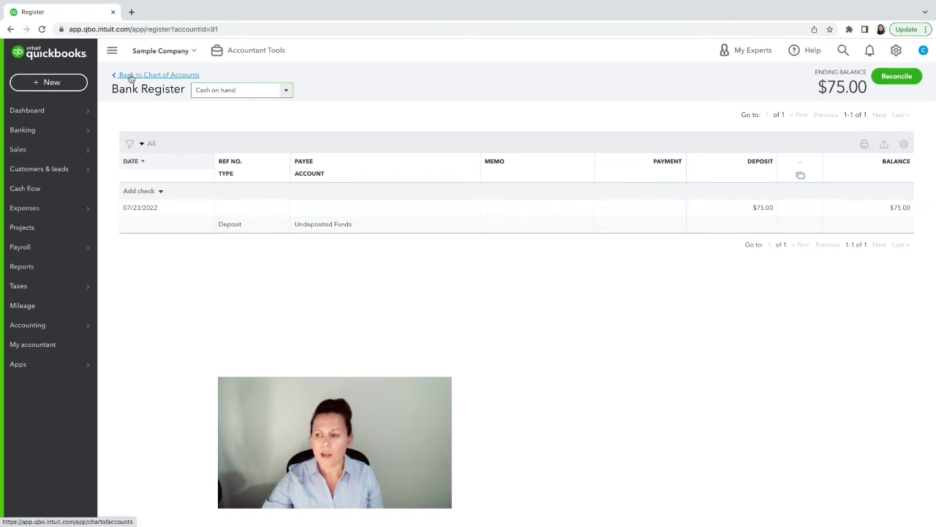
# - Start another bank deposit, include the Cool Cars payment and set Checking as the account to deposit into
pyautogui.click(41, 84)
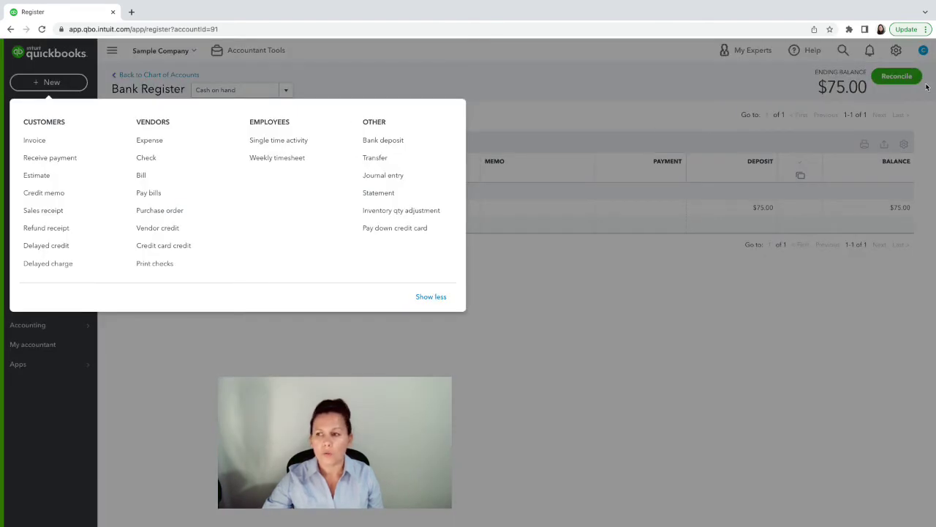
pyautogui.hotkey('ctrl', 'alt', 'Left')
pyautogui.hotkey('ctrl', 'alt', 'Return')
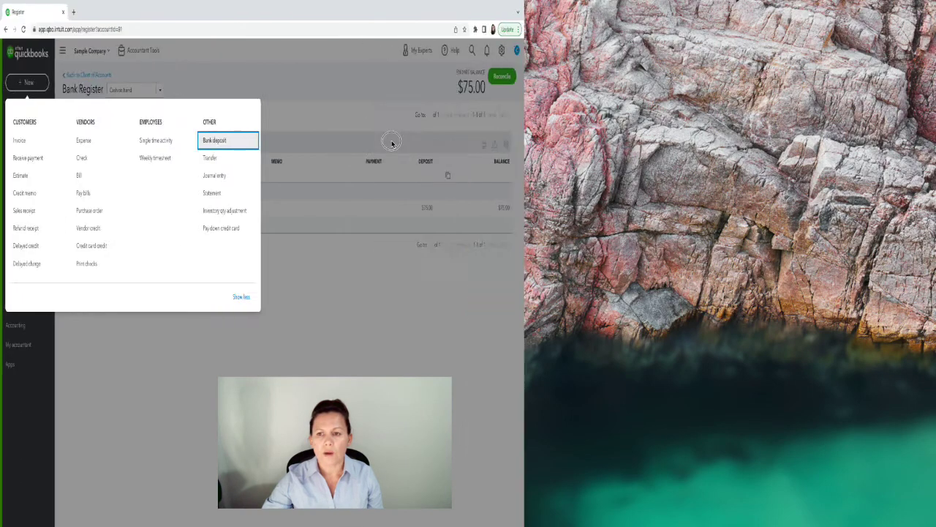
pyautogui.click(390, 140)
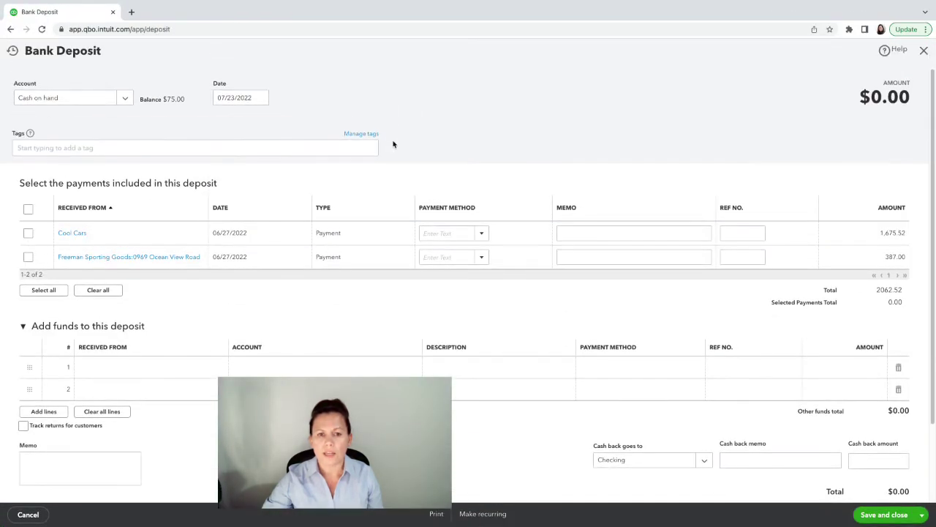
pyautogui.click(29, 234)
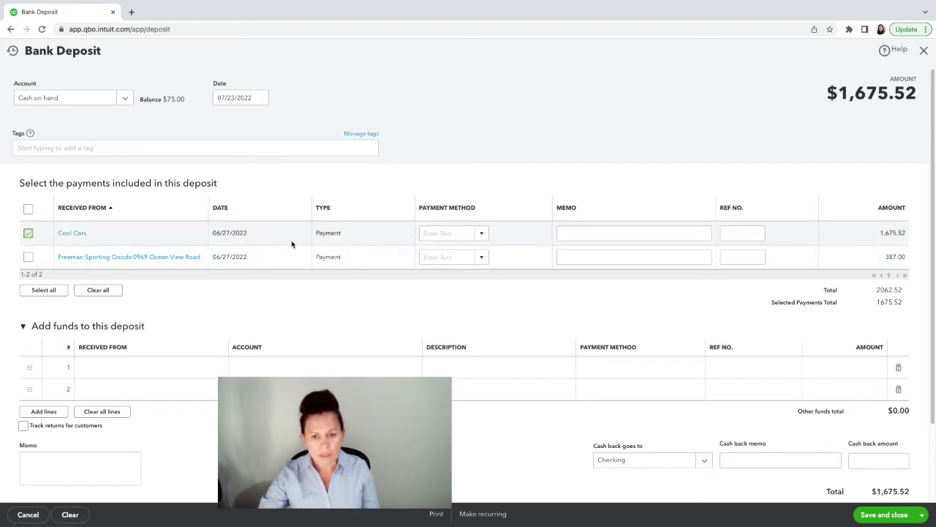
pyautogui.click(122, 97)
pyautogui.click(57, 158)
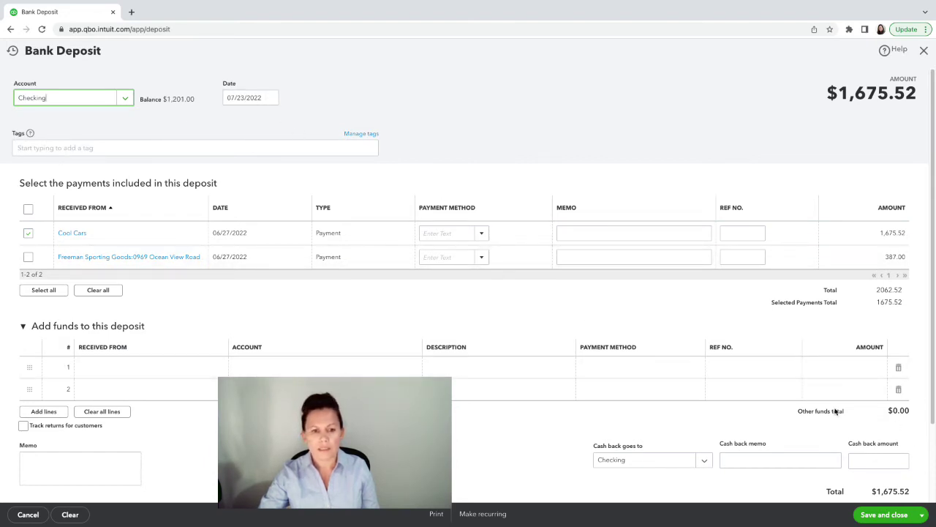
# - Set the deposit date to 06/27/2022, then save and close the deposit
pyautogui.click(270, 97)
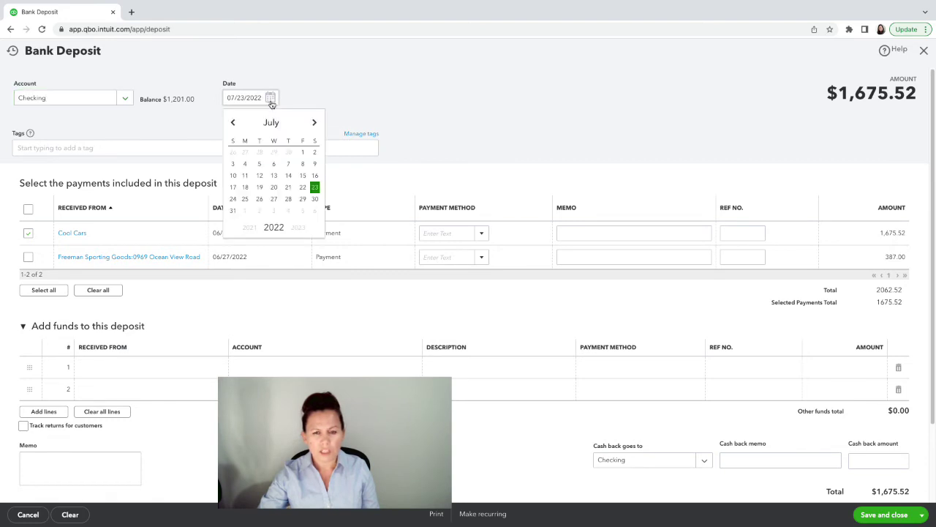
pyautogui.click(232, 123)
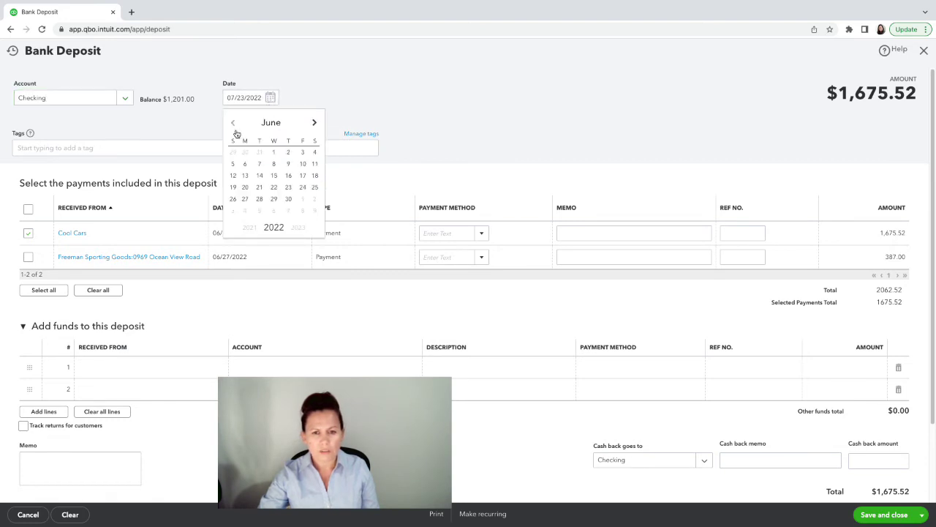
pyautogui.click(244, 201)
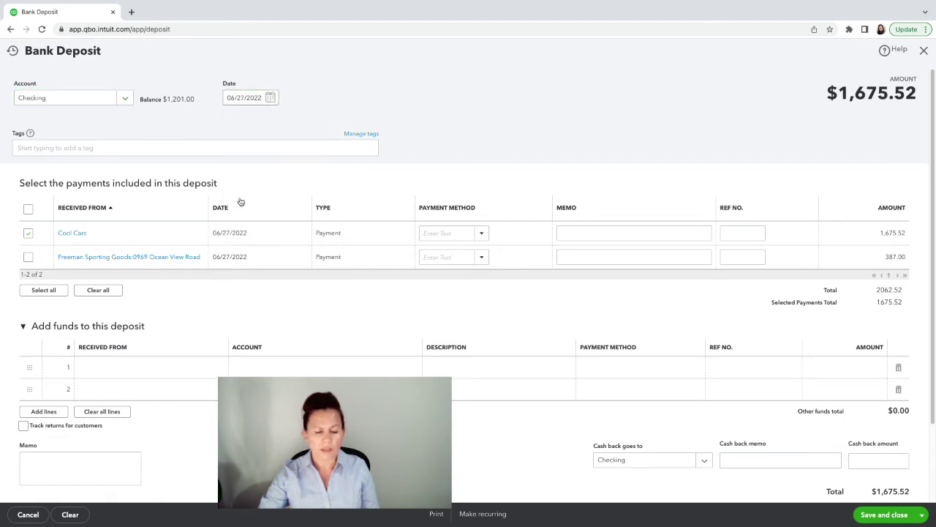
pyautogui.click(882, 515)
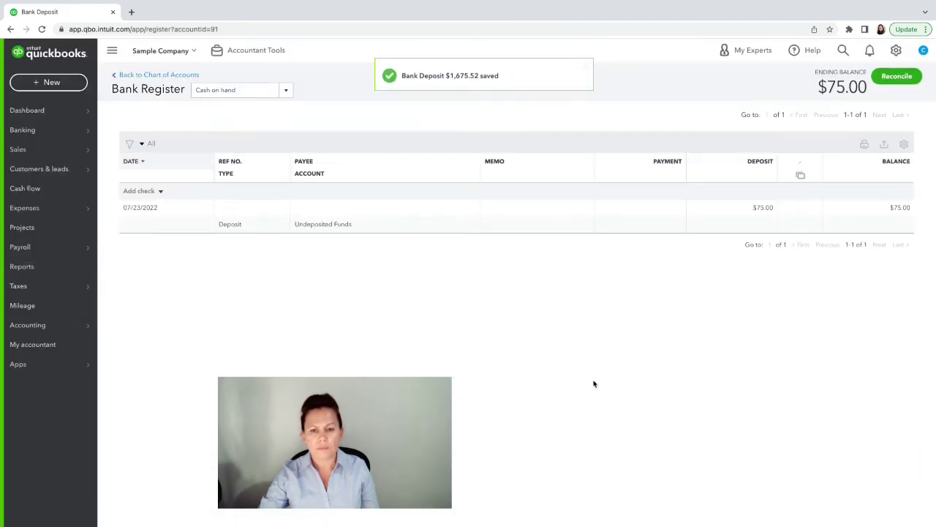
# - Open the bank transactions page and dismiss the bank connection introduction
pyautogui.click(106, 131)
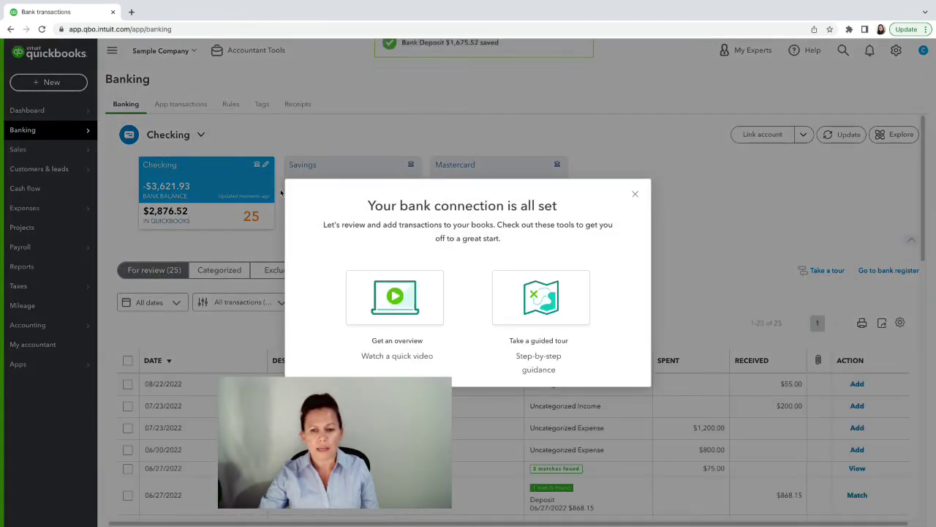
pyautogui.press('super+Left')
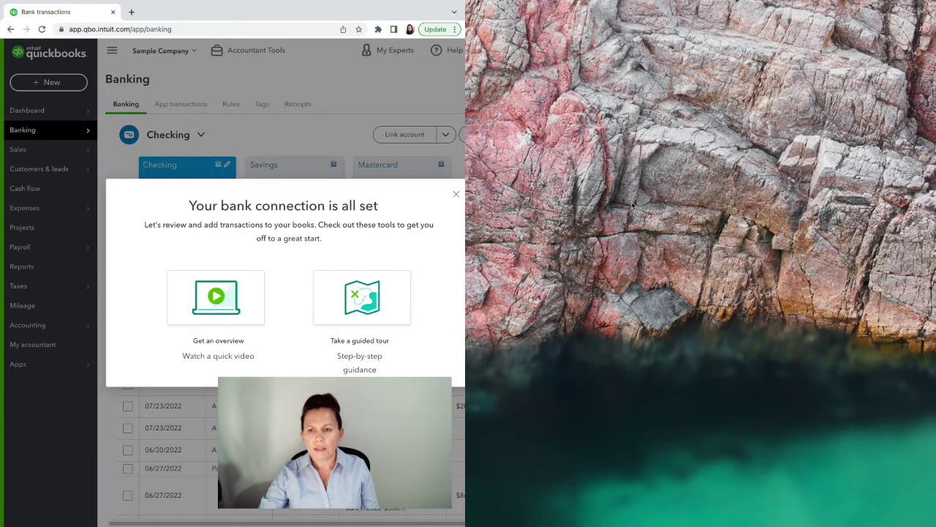
pyautogui.press('super+Up')
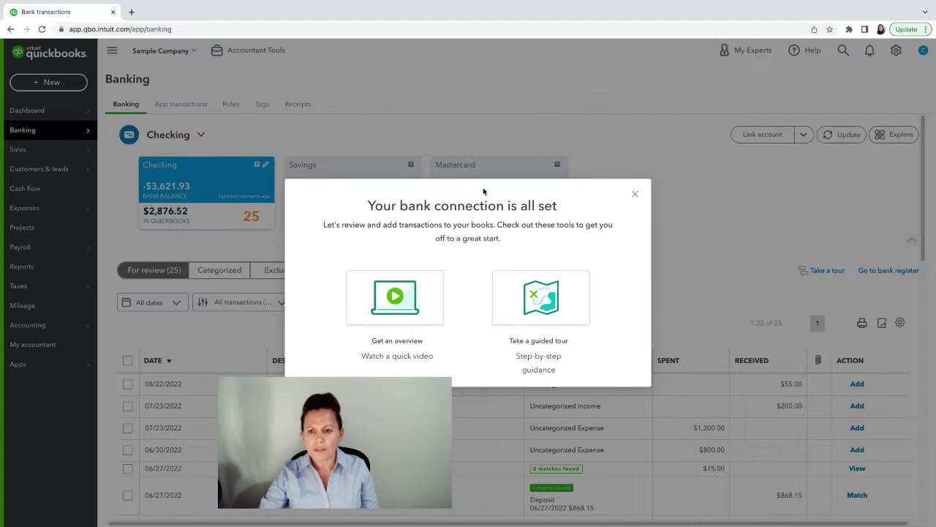
pyautogui.click(637, 193)
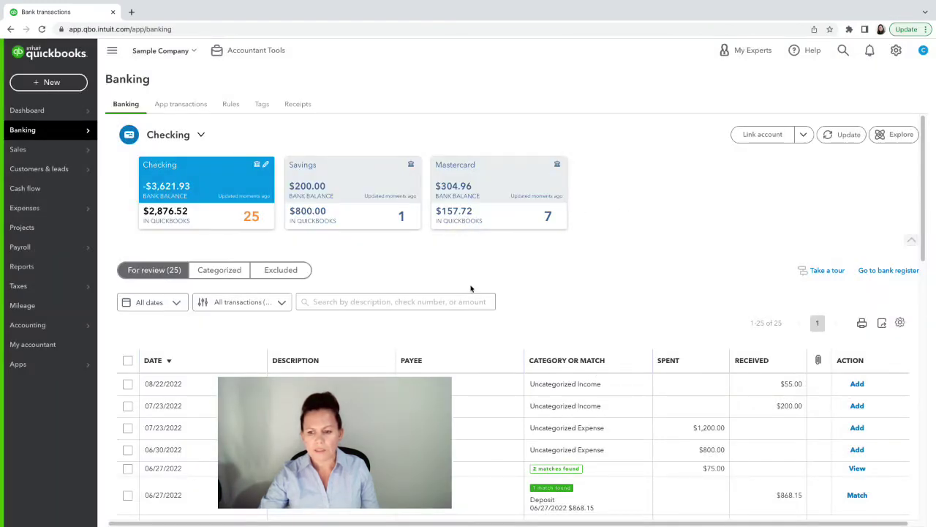
# - Look through the Checking transactions for review, check the Savings list as well, and return to Checking
pyautogui.scroll(-2, 473, 288)
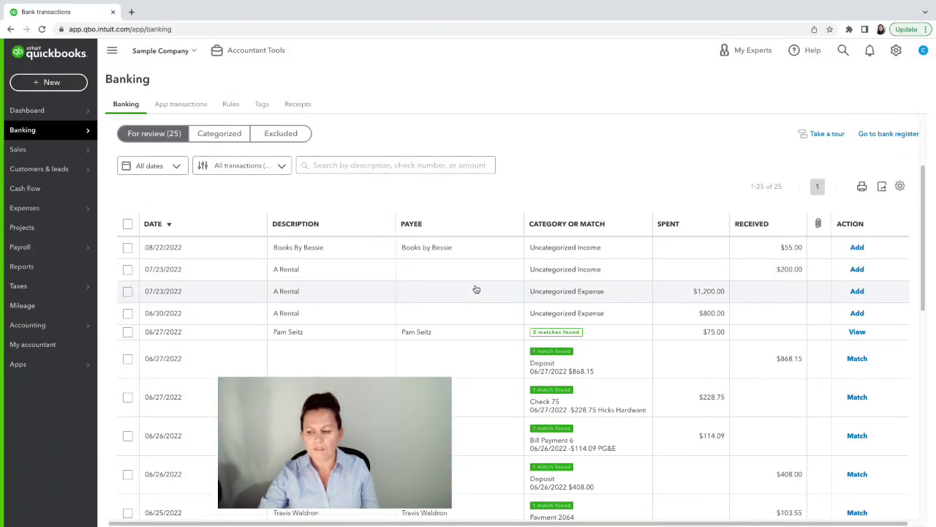
pyautogui.scroll(-2, 475, 290)
pyautogui.scroll(-3, 477, 289)
pyautogui.scroll(-2, 479, 288)
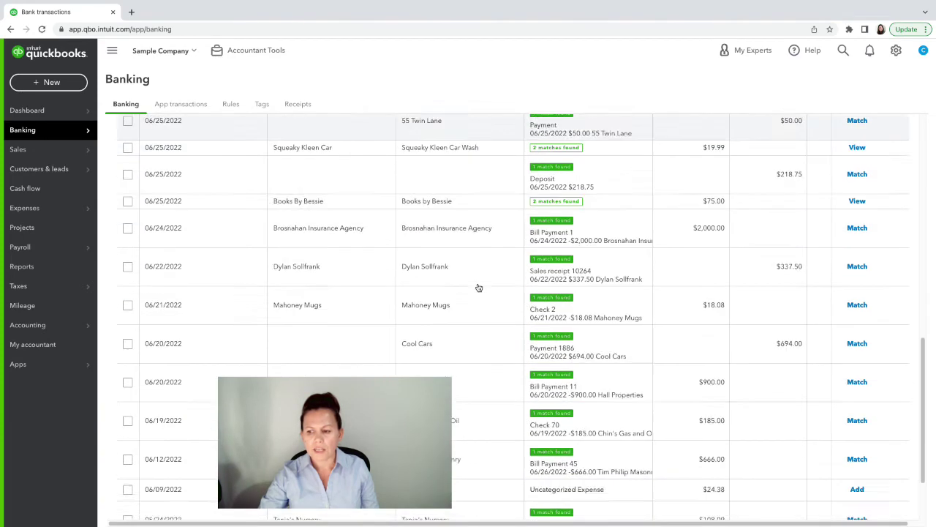
pyautogui.scroll(8, 478, 287)
pyautogui.scroll(2, 478, 287)
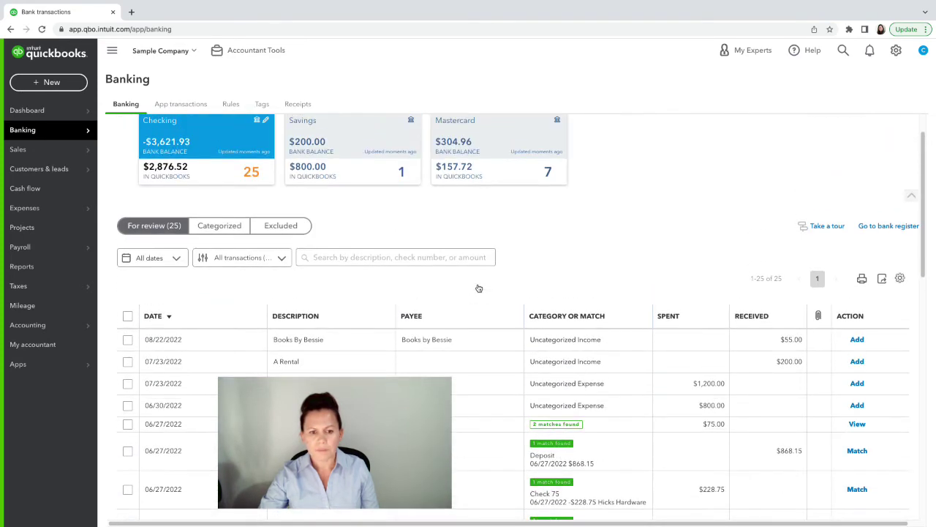
pyautogui.scroll(-8, 478, 287)
pyautogui.scroll(3, 479, 288)
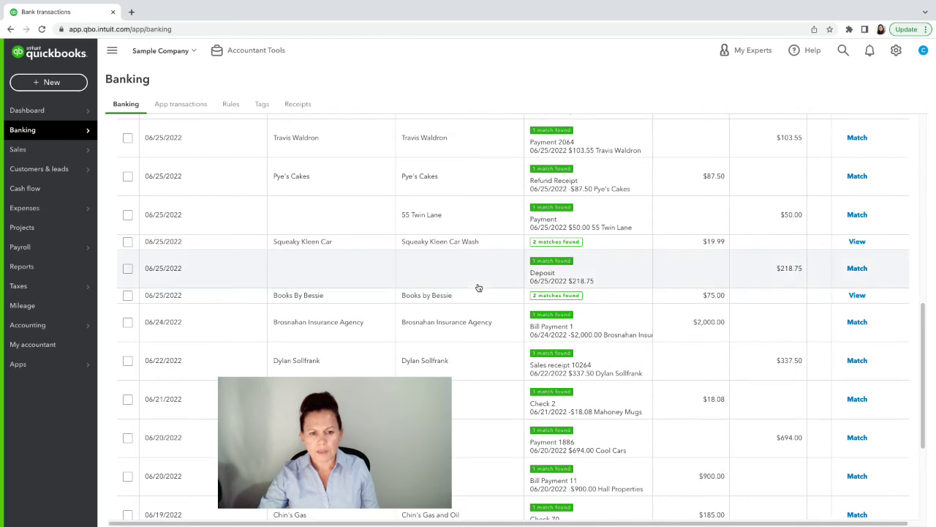
pyautogui.scroll(1, 478, 287)
pyautogui.scroll(1, 478, 287)
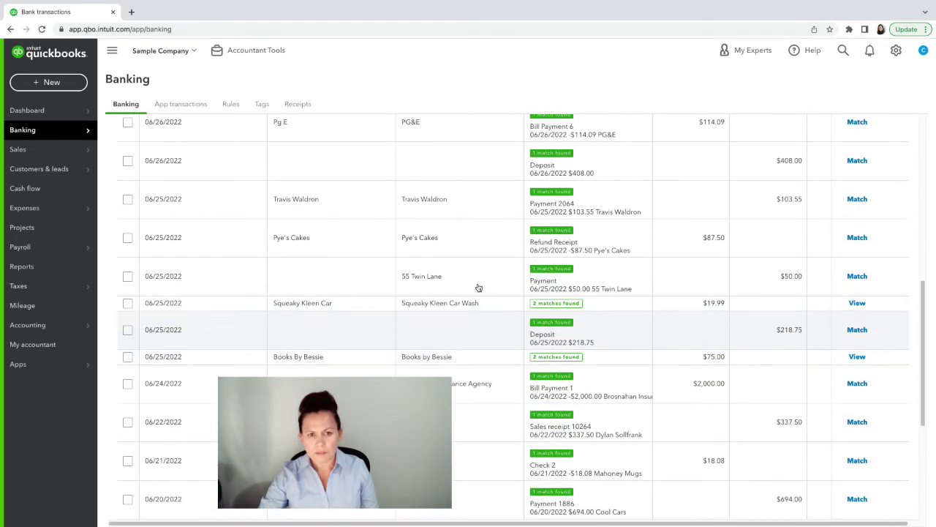
pyautogui.scroll(2, 479, 287)
pyautogui.scroll(4, 479, 287)
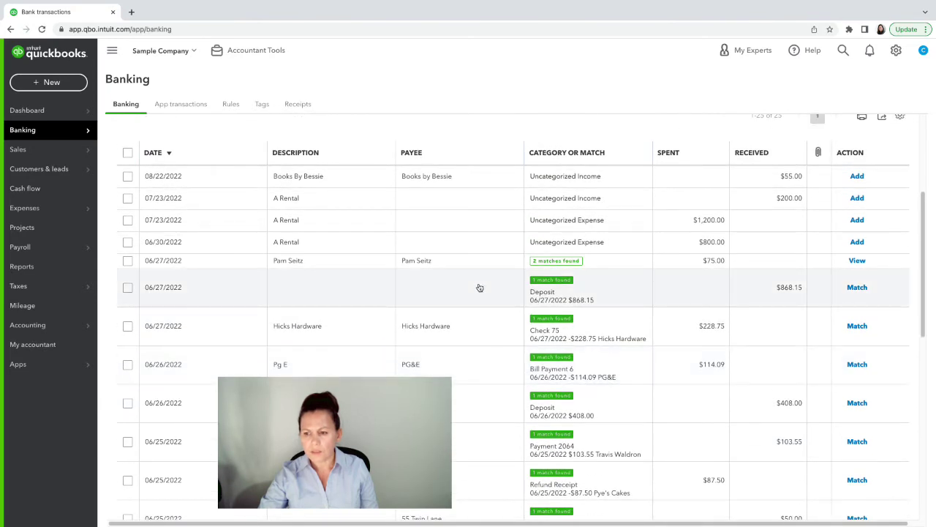
pyautogui.scroll(5, 479, 287)
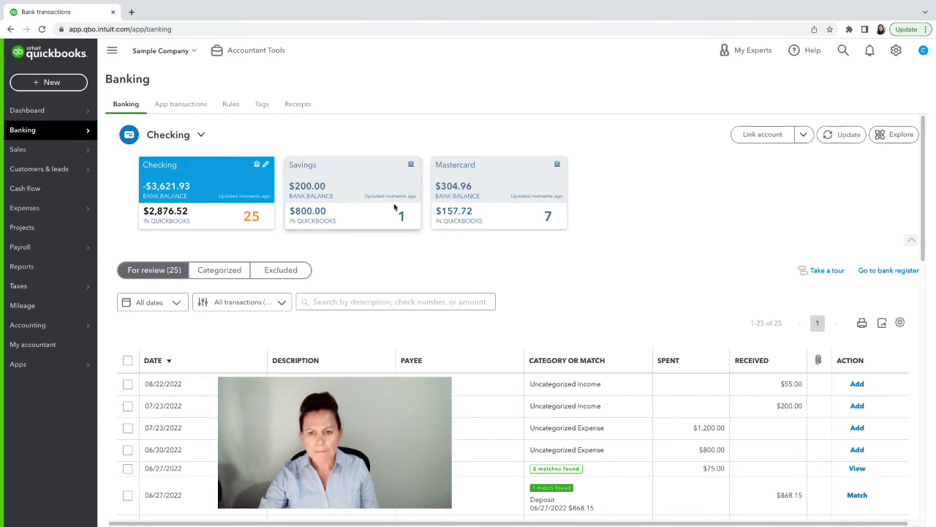
pyautogui.click(371, 205)
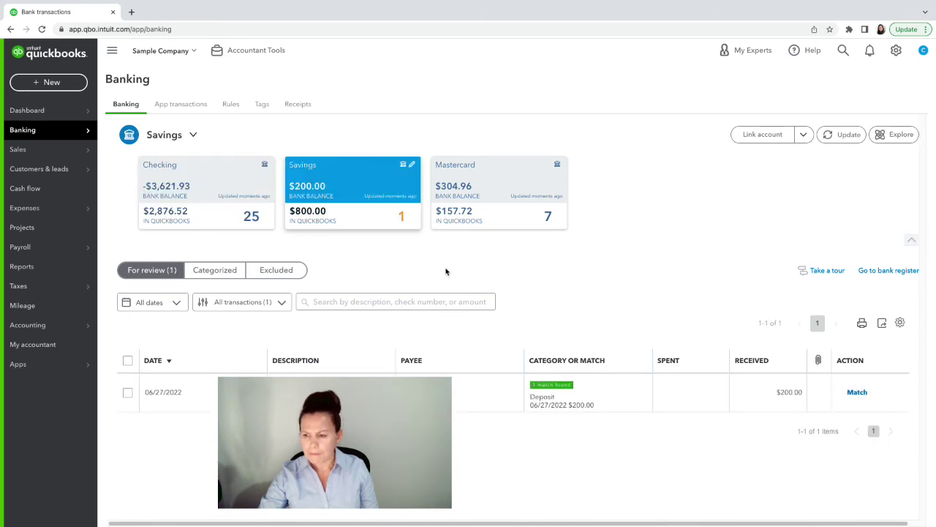
pyautogui.click(265, 205)
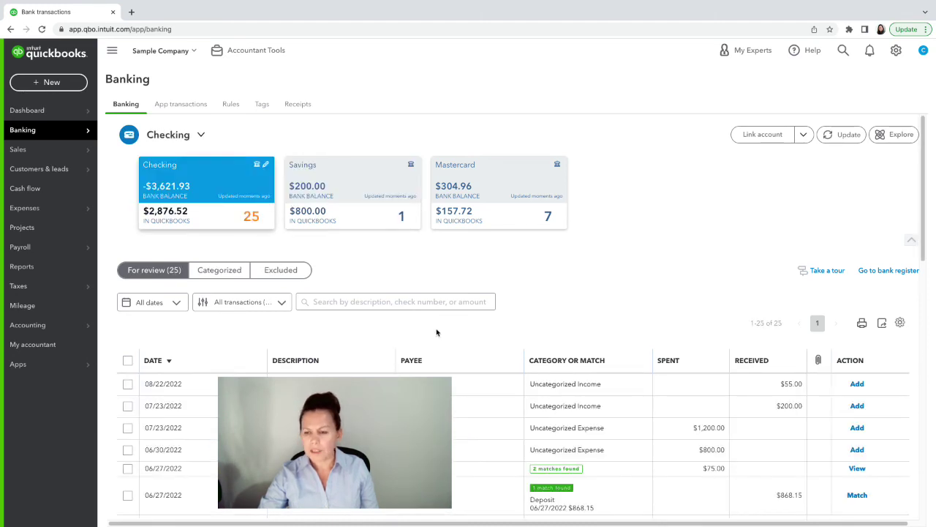
# - Match the 06/27/2022 Checking bank transaction of $868.15 received to its suggested deposit
pyautogui.scroll(-3, 618, 384)
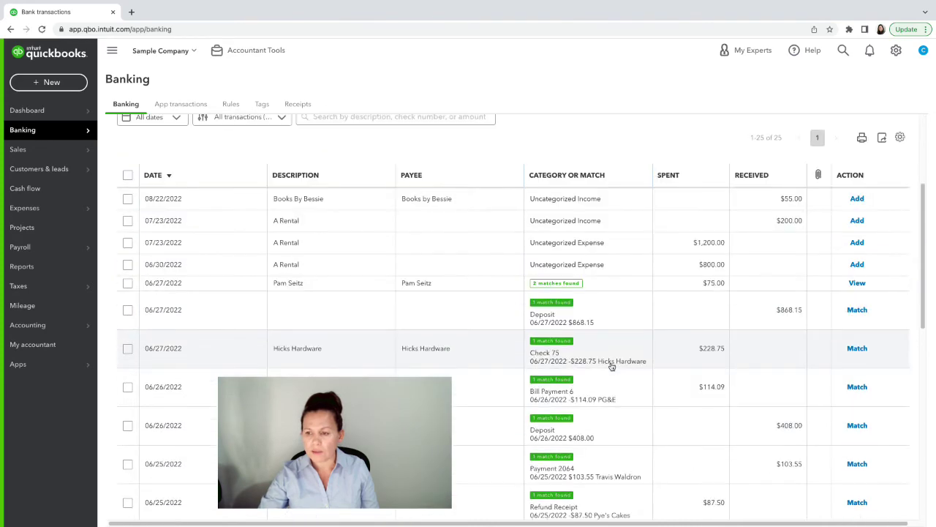
pyautogui.scroll(-4, 612, 365)
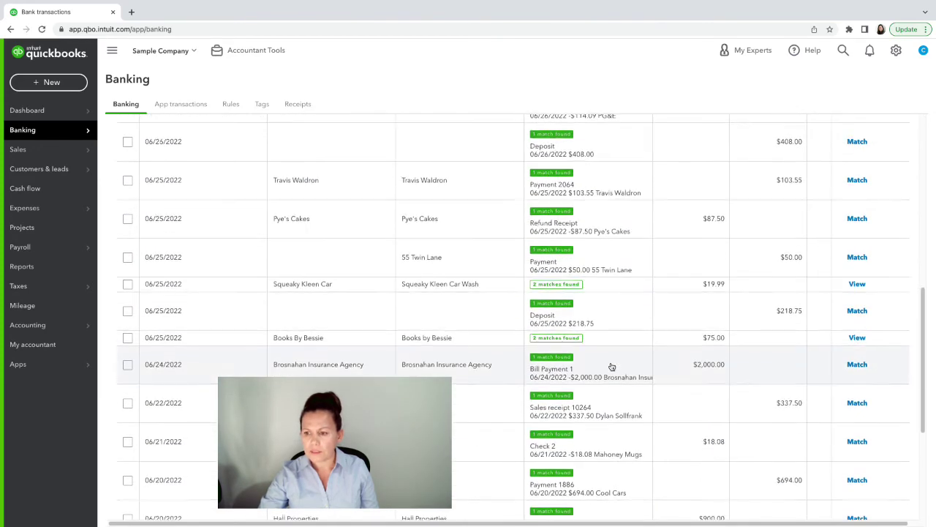
pyautogui.scroll(-3, 611, 366)
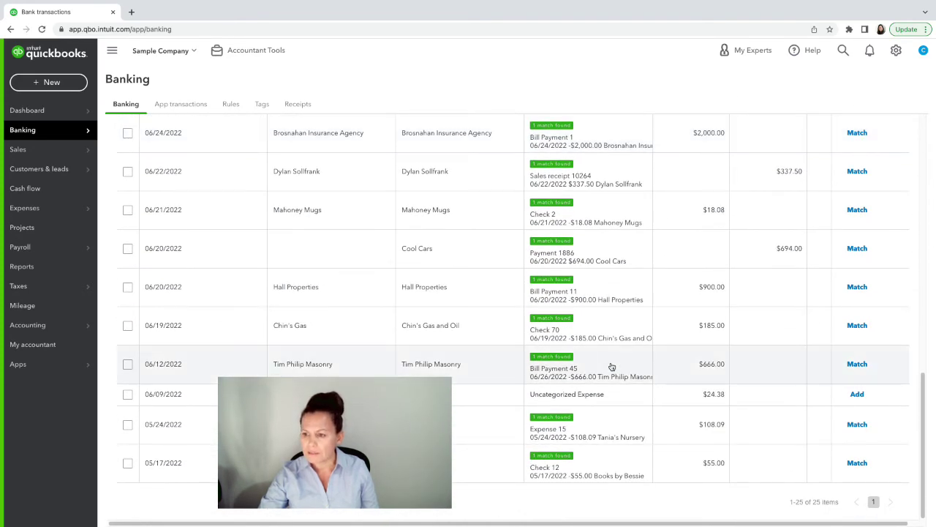
pyautogui.scroll(6, 611, 365)
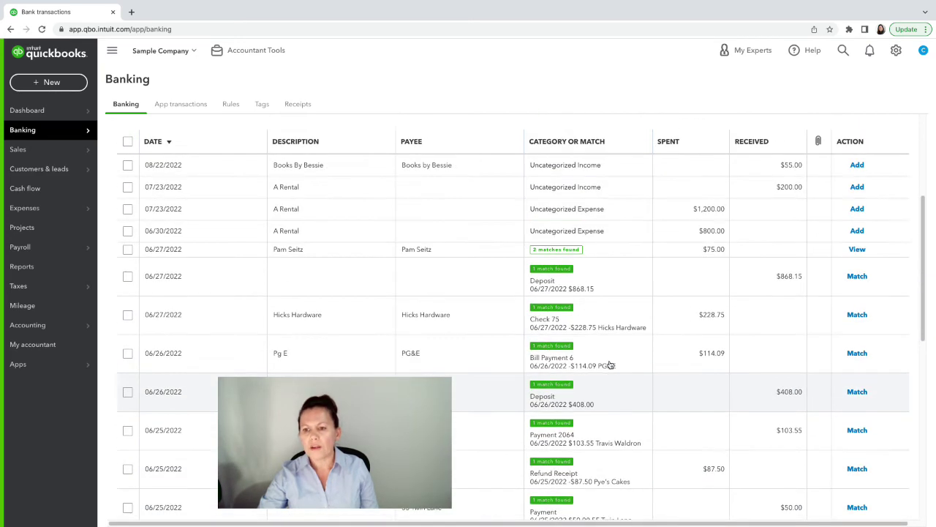
pyautogui.scroll(-1, 611, 364)
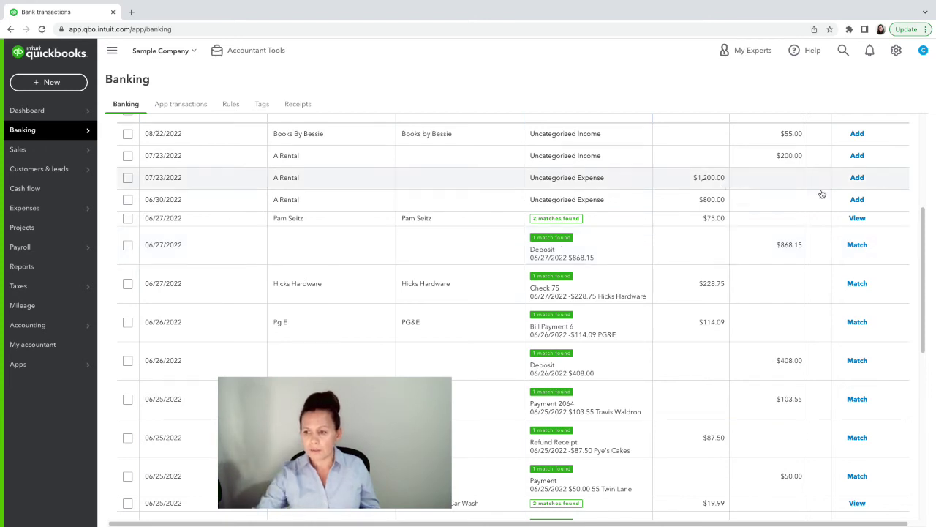
pyautogui.click(856, 246)
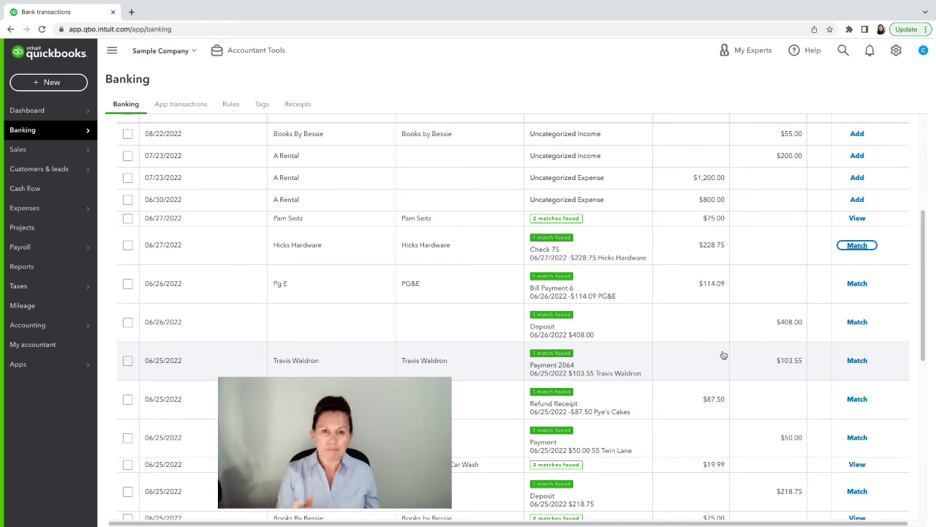
pyautogui.press('super+Left')
pyautogui.press('super+Right')
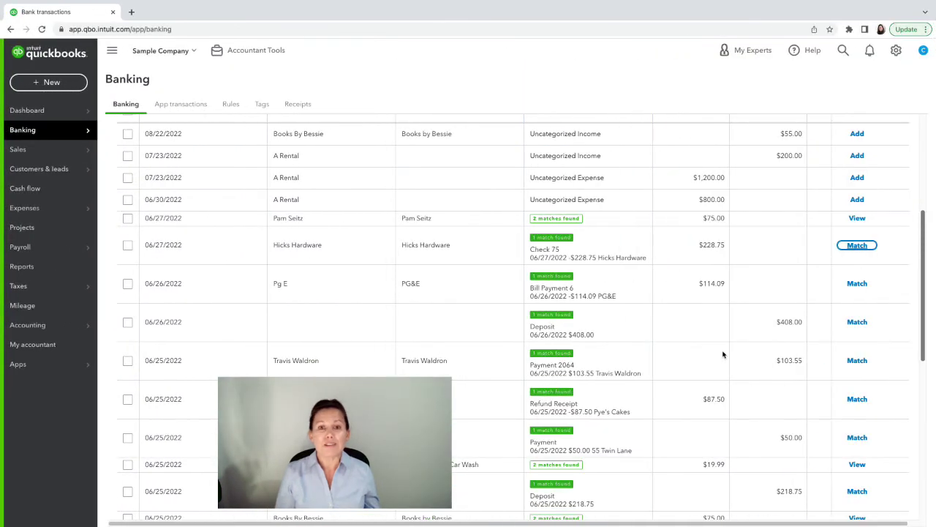